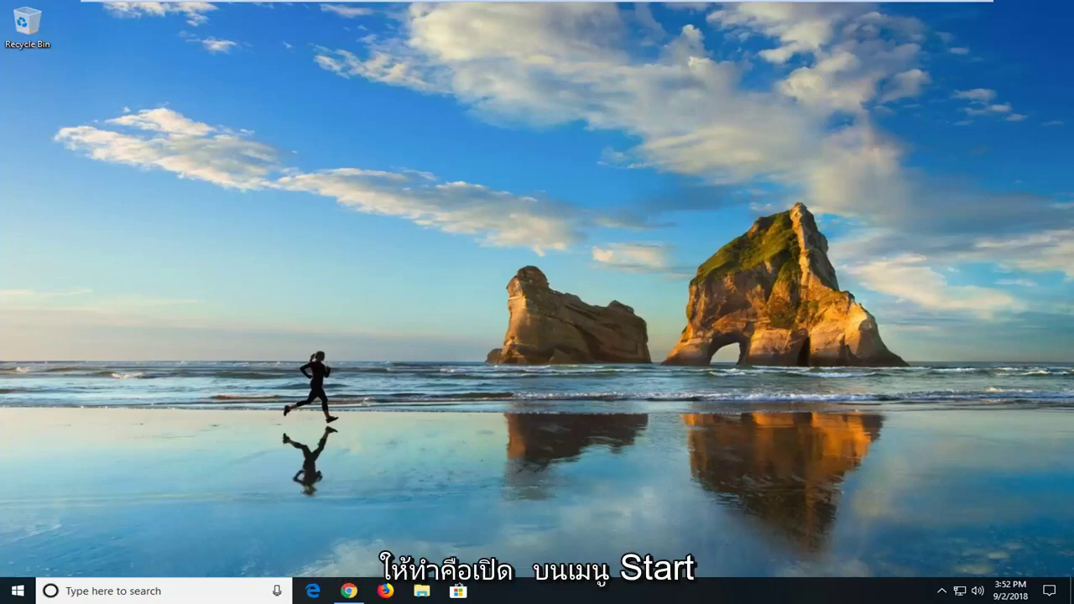
- Open Control Panel through a Start search and show its items as large icons
click(17, 590)
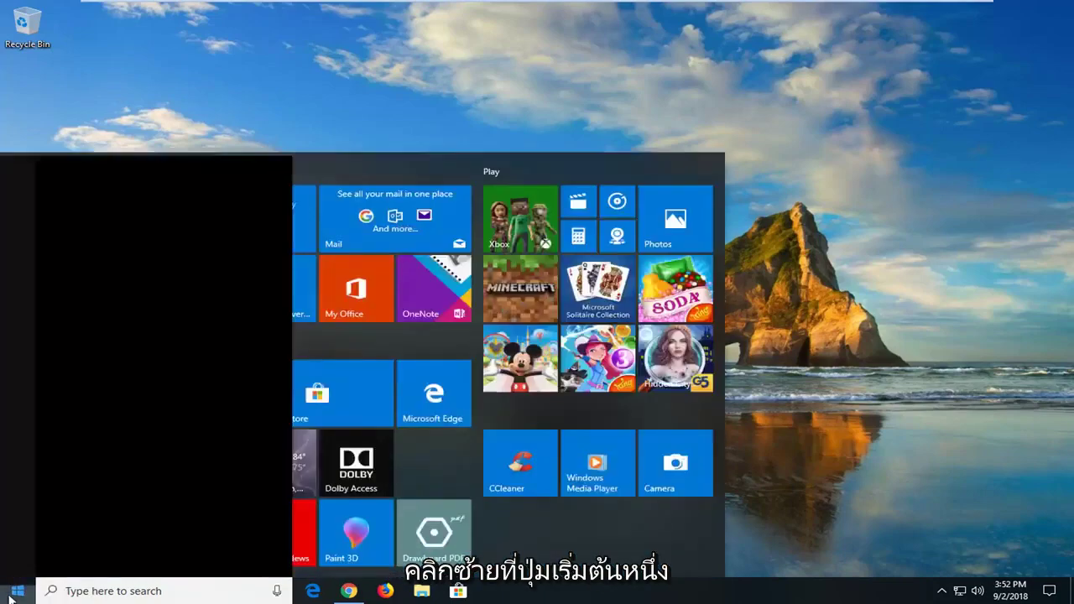
text(d)
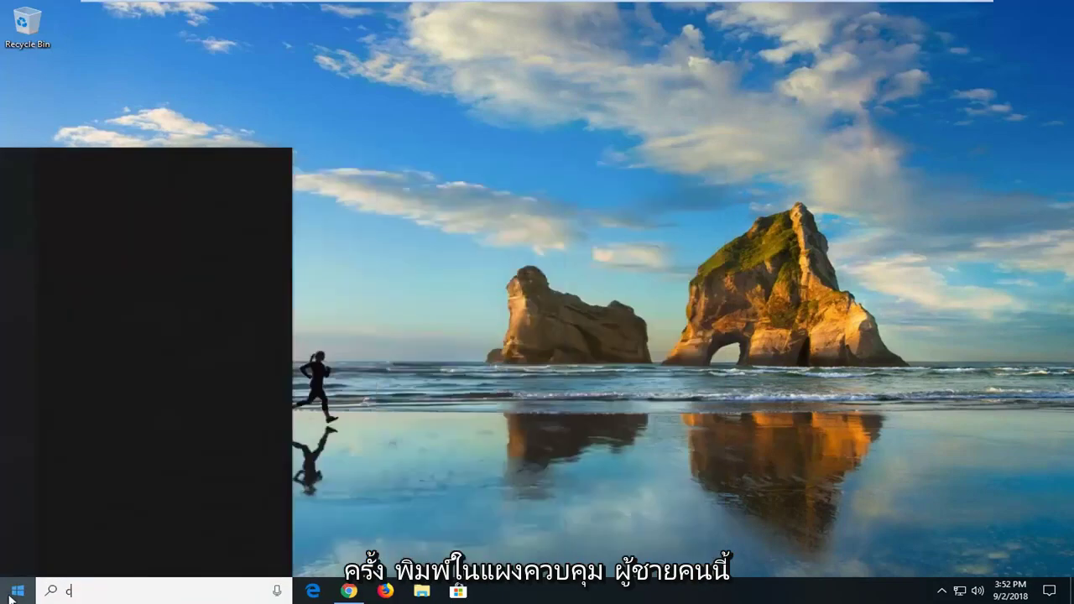
text(ontrol panel)
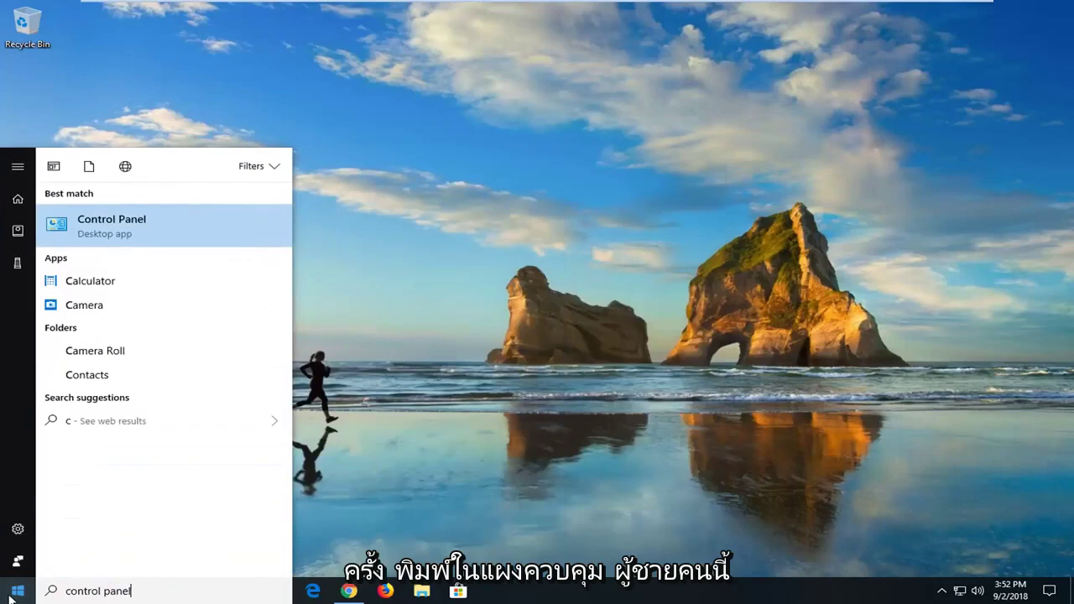
click(94, 233)
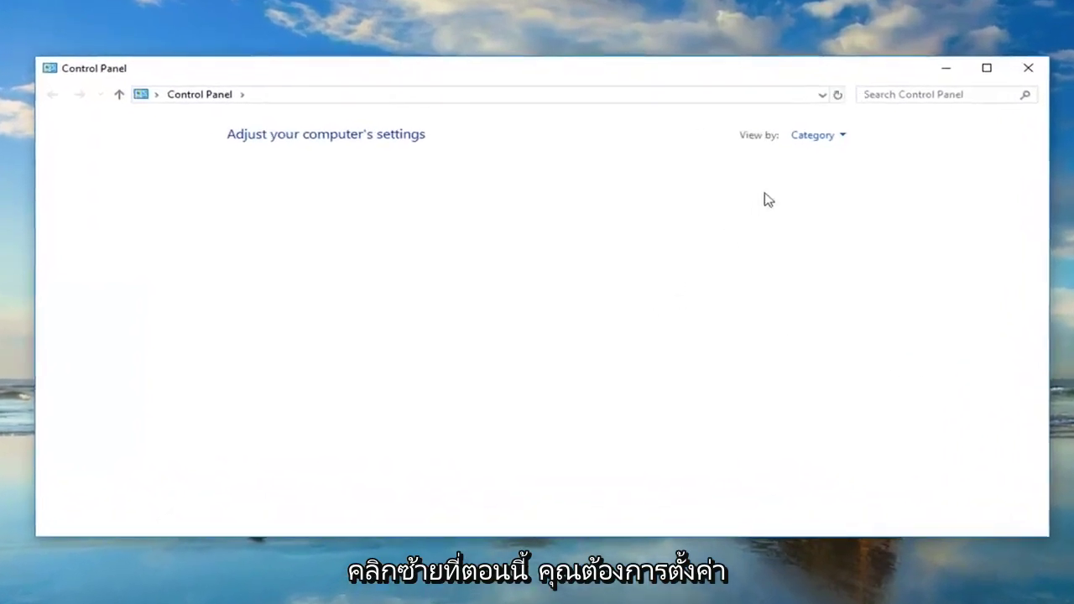
click(816, 138)
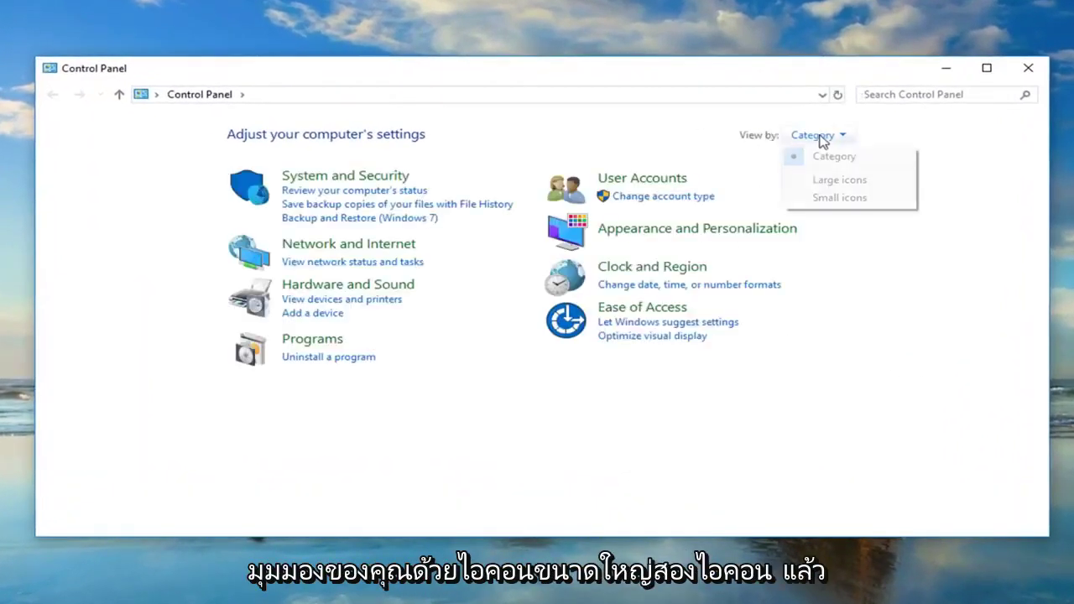
click(825, 180)
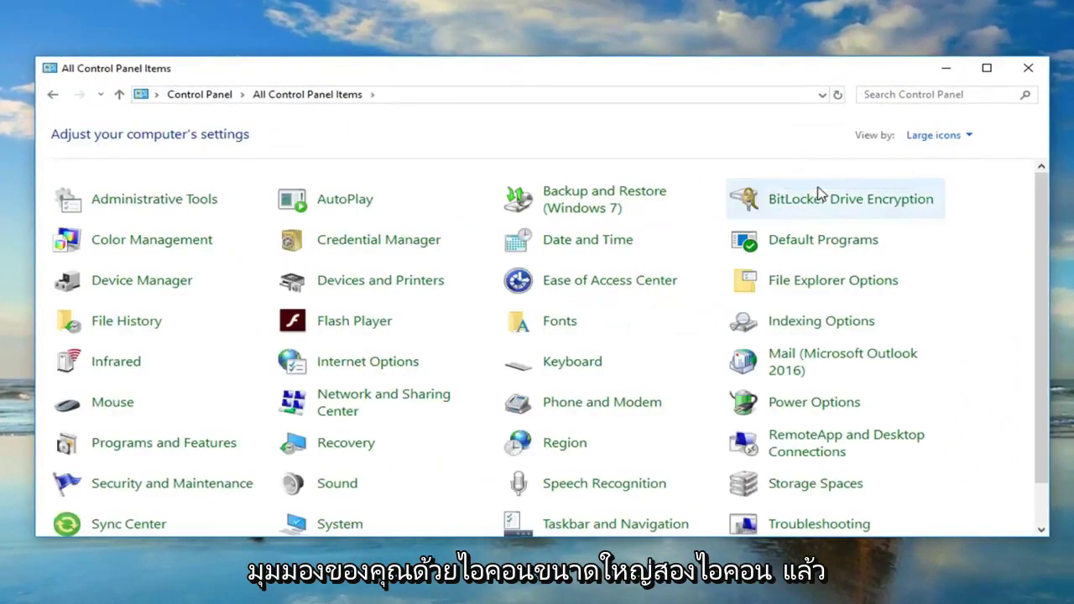
- Open the advanced power settings of the Balanced plan in Power Options
click(804, 407)
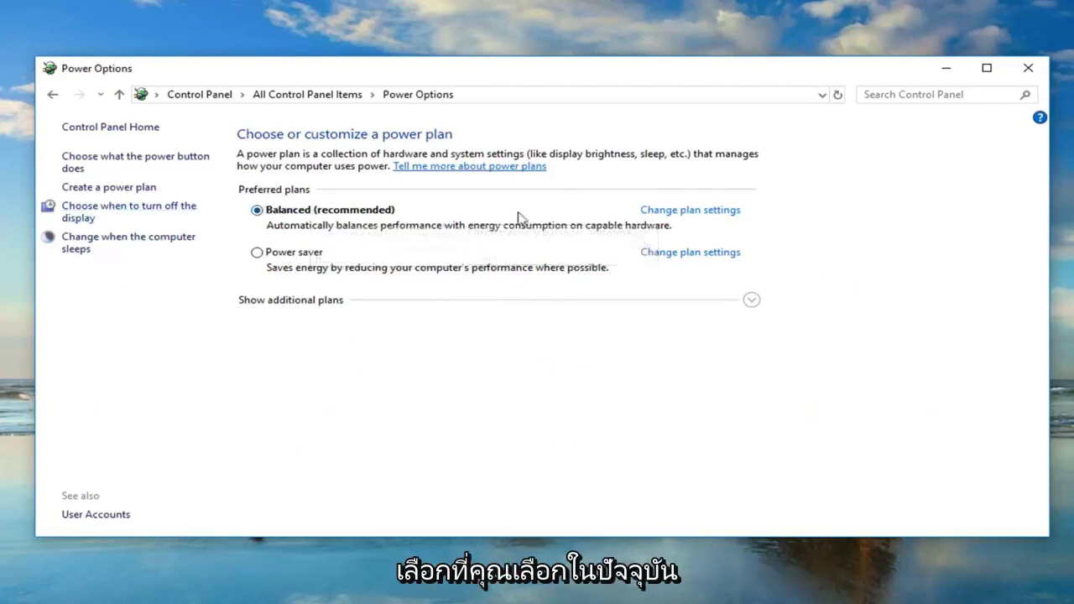
click(695, 212)
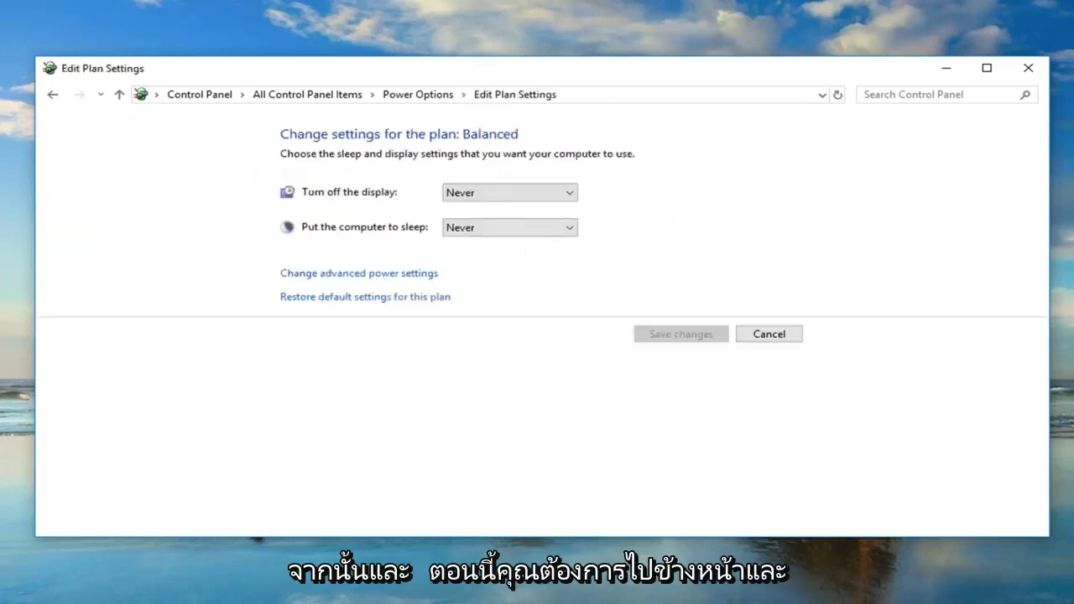
click(347, 281)
drag(150, 27, 525, 99)
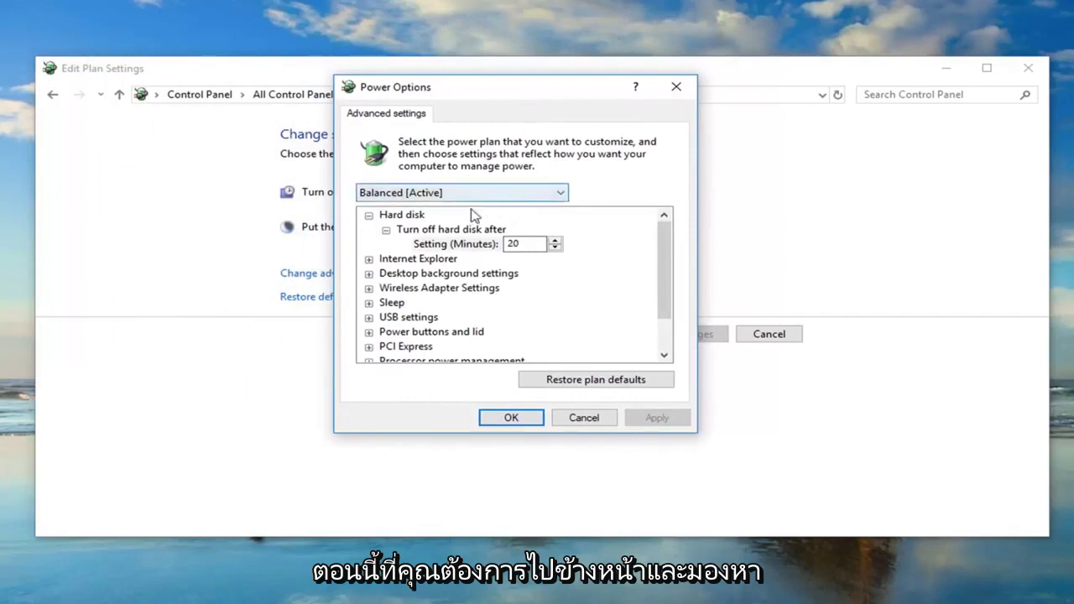
- Set Allow wake timers under Sleep to Disable, apply the change and close the power plan windows
click(394, 303)
click(369, 304)
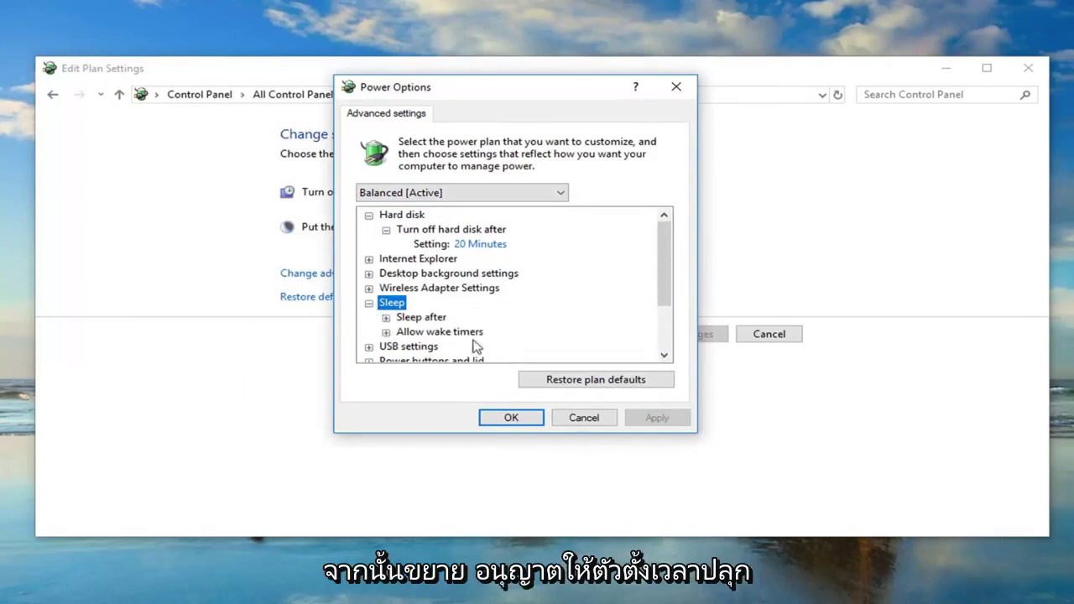
click(404, 332)
click(386, 333)
scroll(436, 321, down, 1)
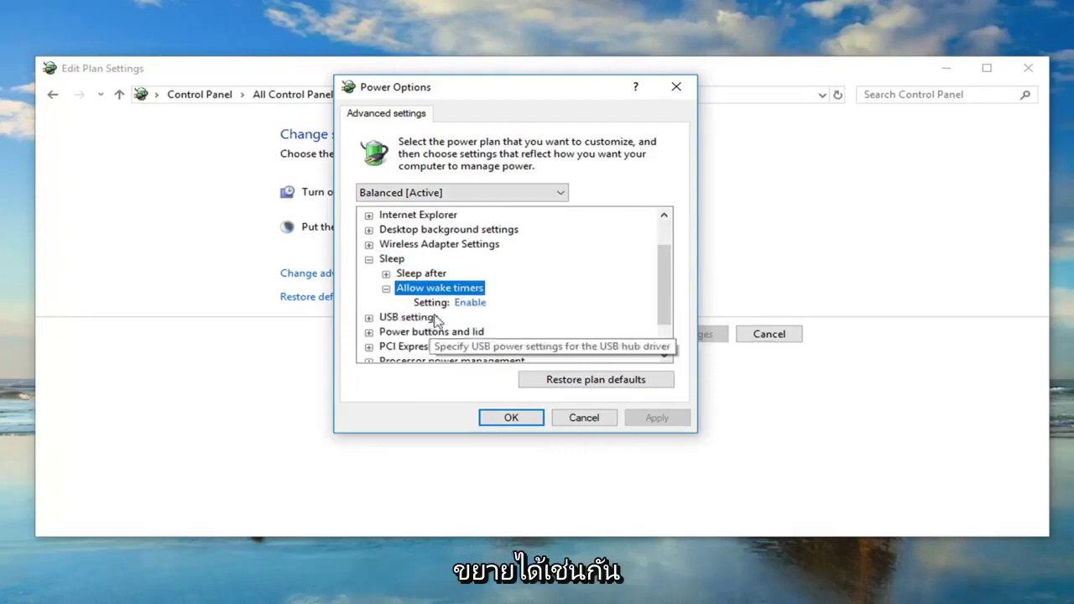
click(440, 306)
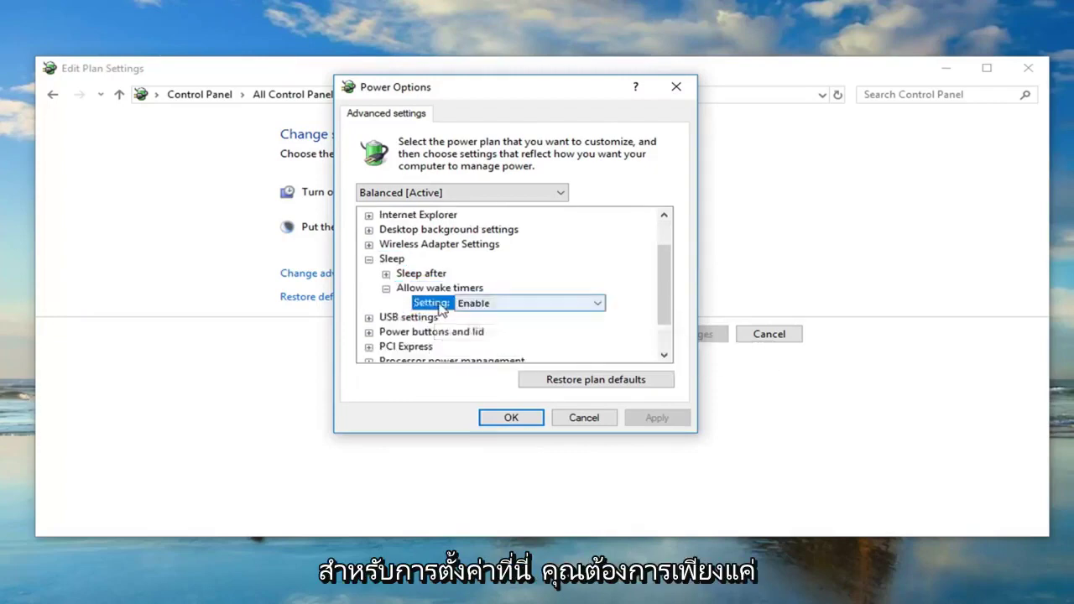
click(588, 305)
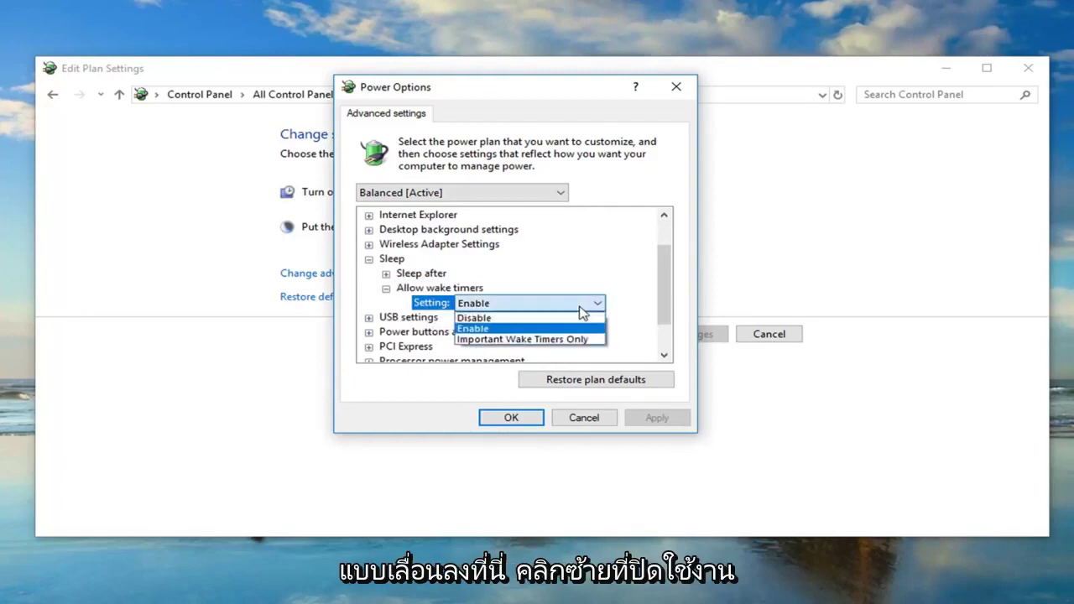
click(475, 318)
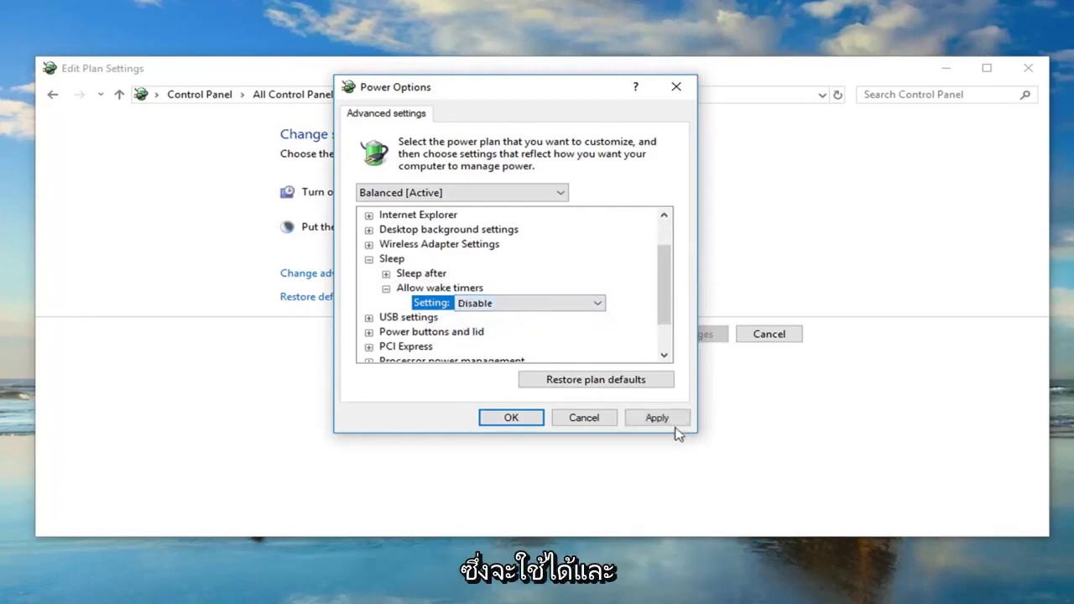
click(659, 418)
click(537, 420)
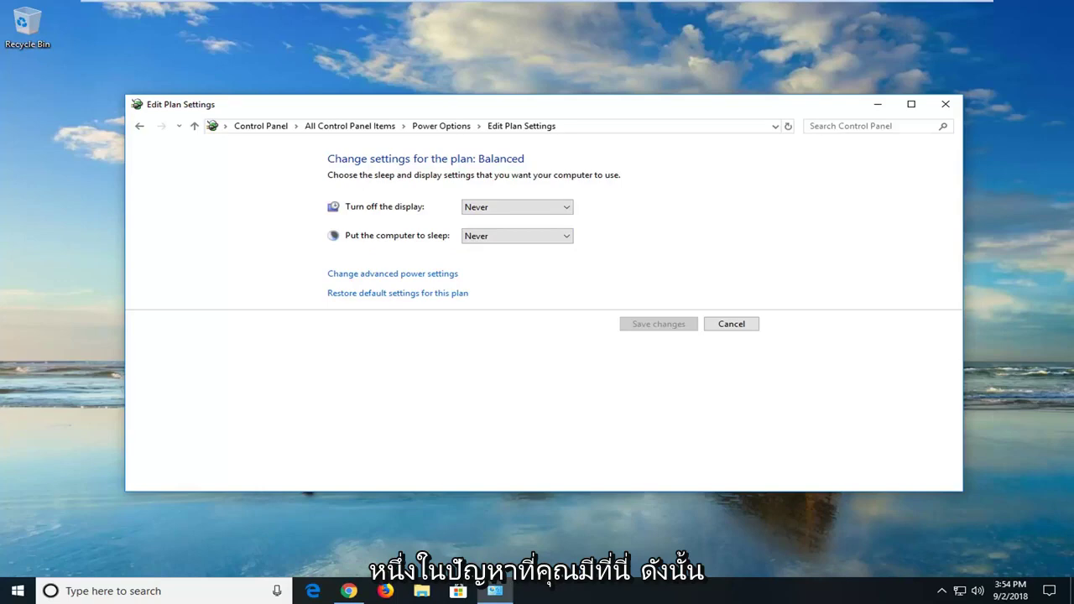
click(945, 104)
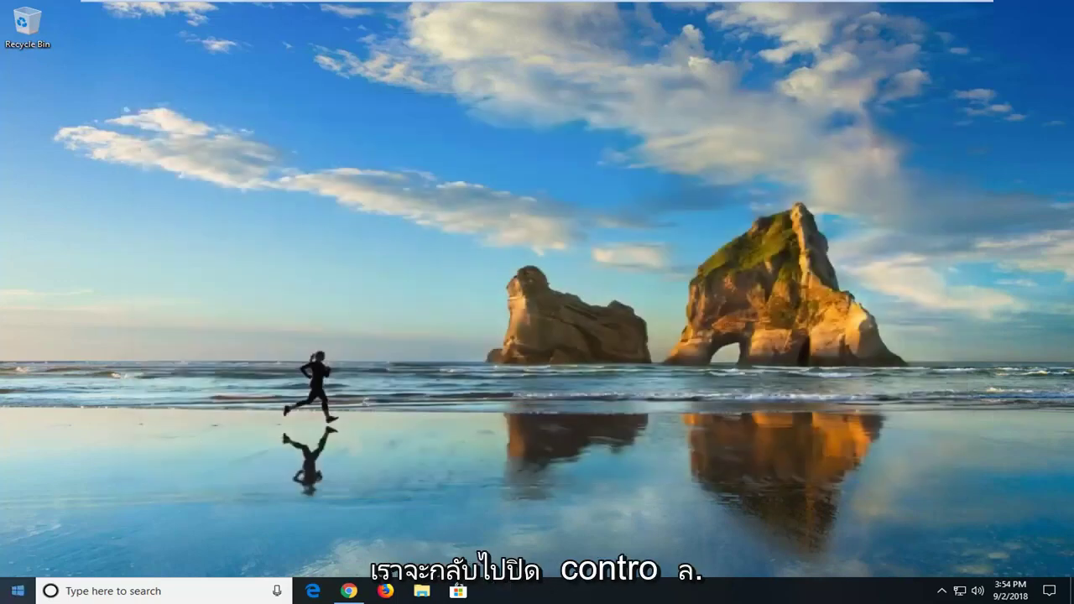
- Search Start for "system", open the System page and bring up its advanced system settings
click(7, 591)
text(syst)
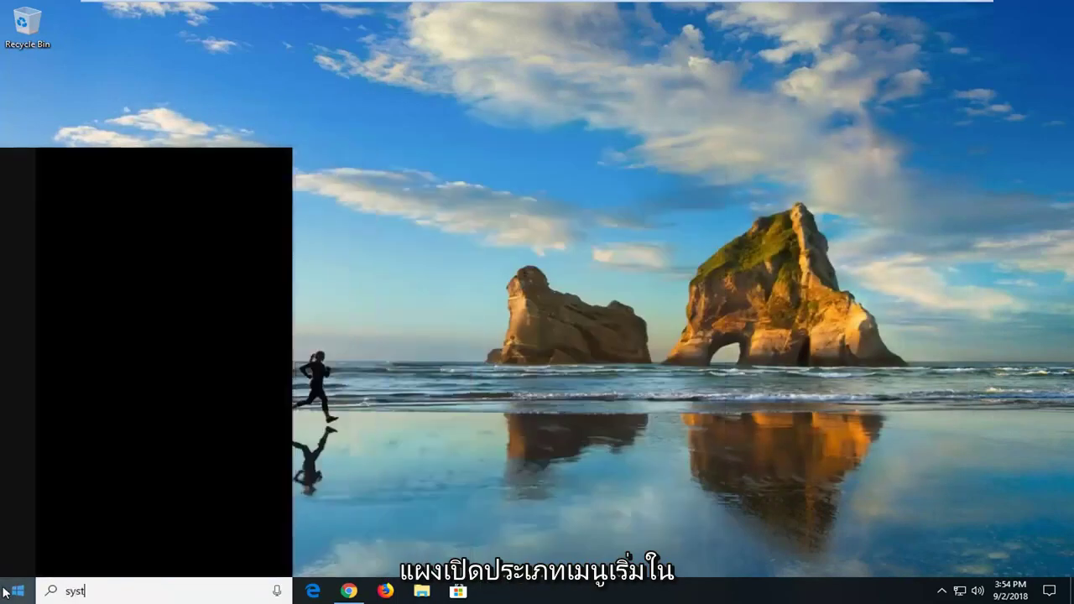
text(em)
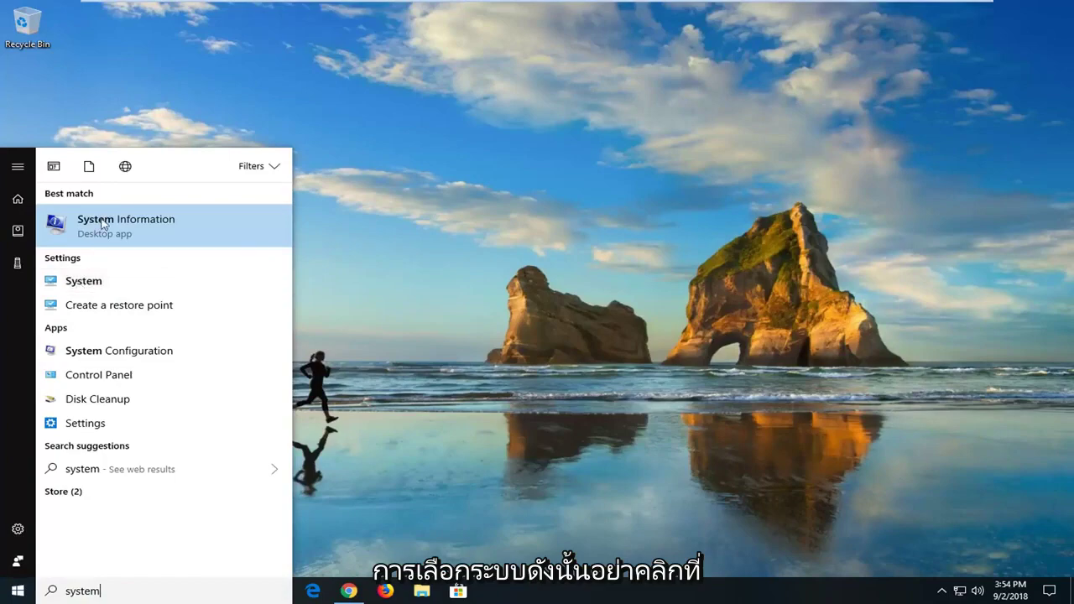
click(82, 286)
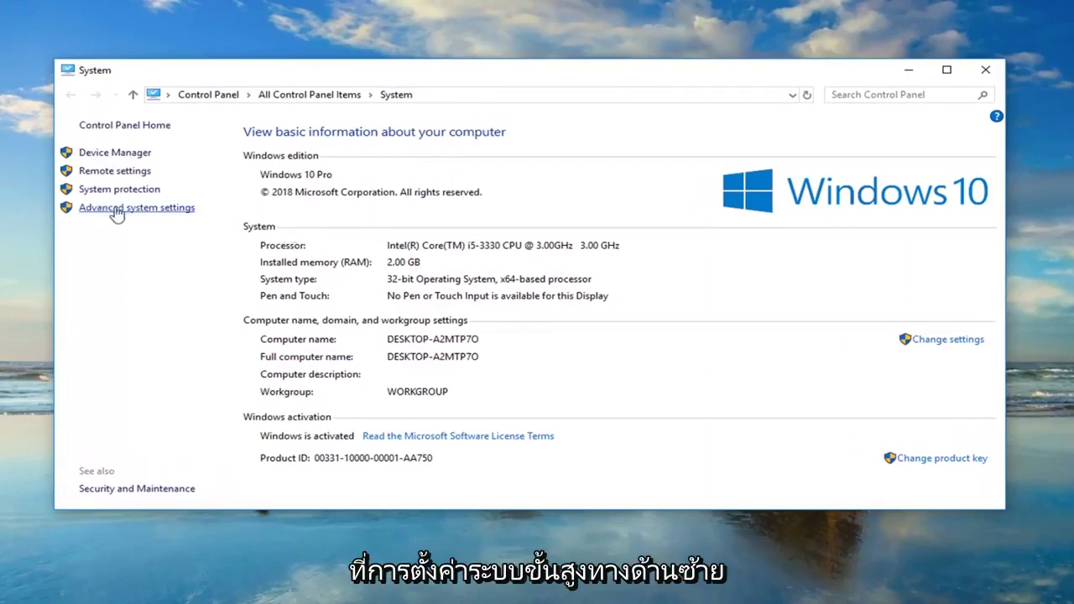
click(155, 218)
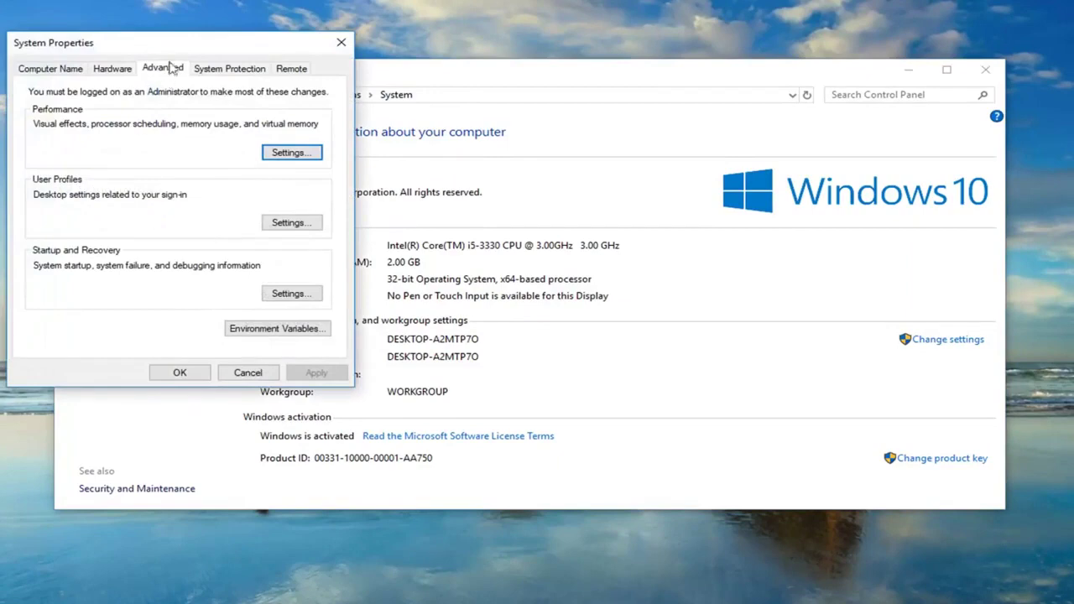
drag(174, 47, 490, 97)
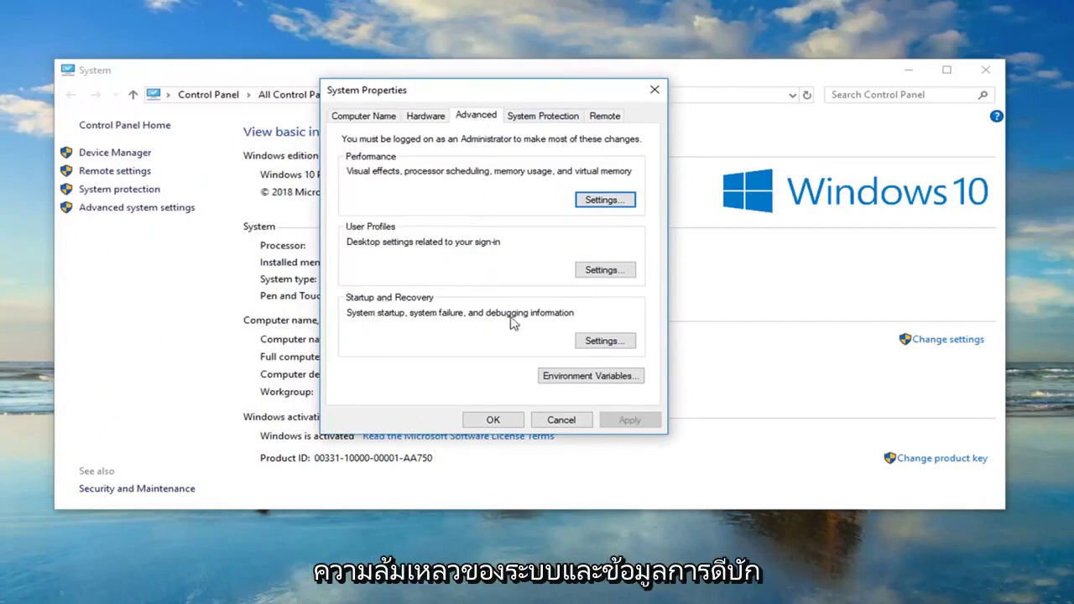
- Turn off Automatically restart for system failures in Startup and Recovery, then close the system windows
click(601, 339)
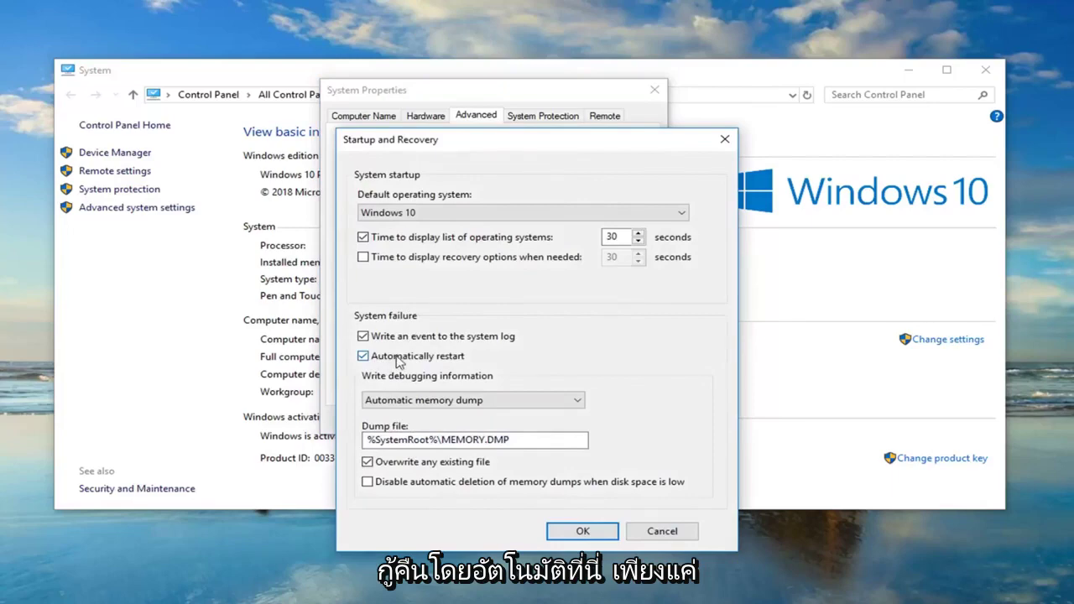
click(363, 355)
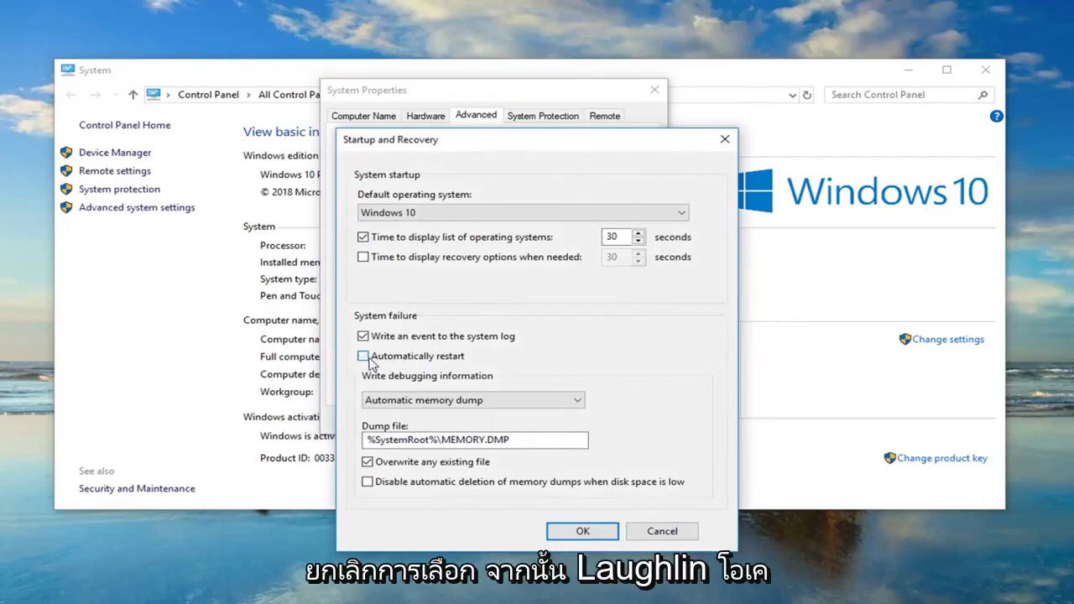
click(578, 532)
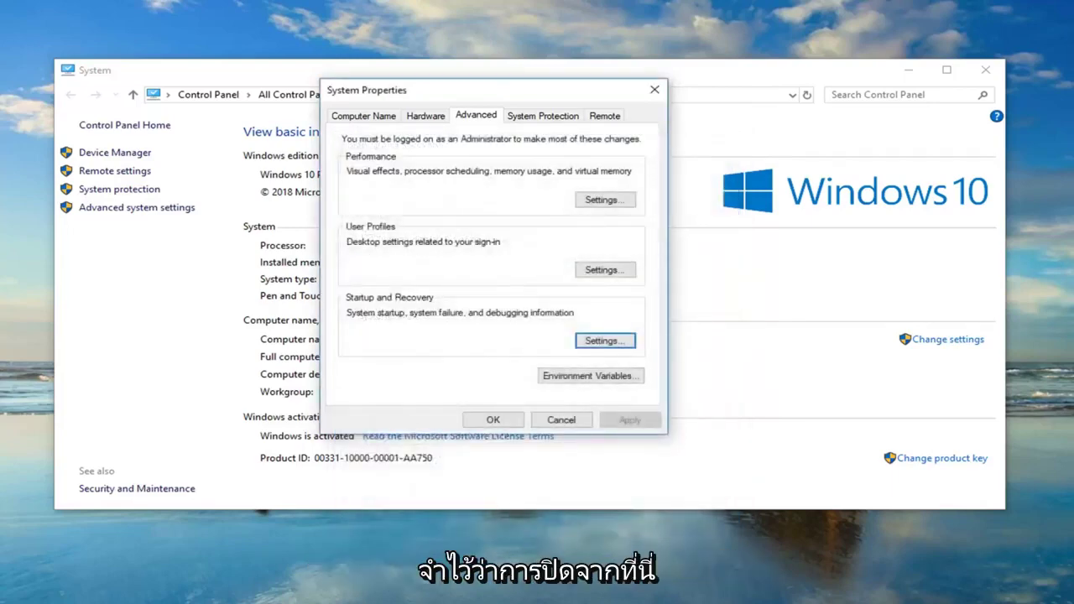
click(654, 89)
click(985, 70)
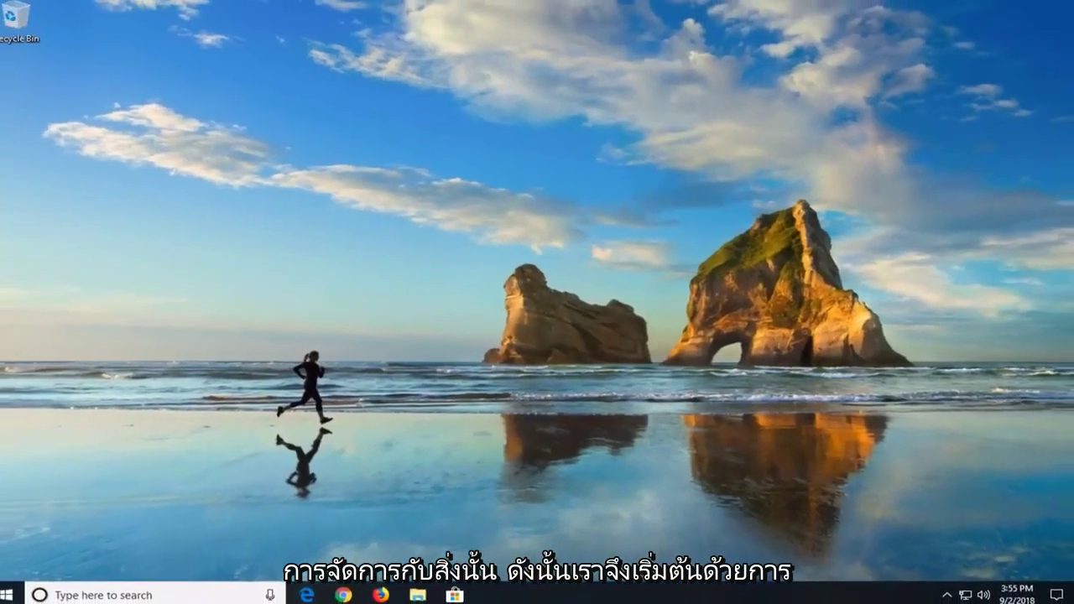
- Search Start for "device manager" and open Device Manager
click(7, 585)
text(dev)
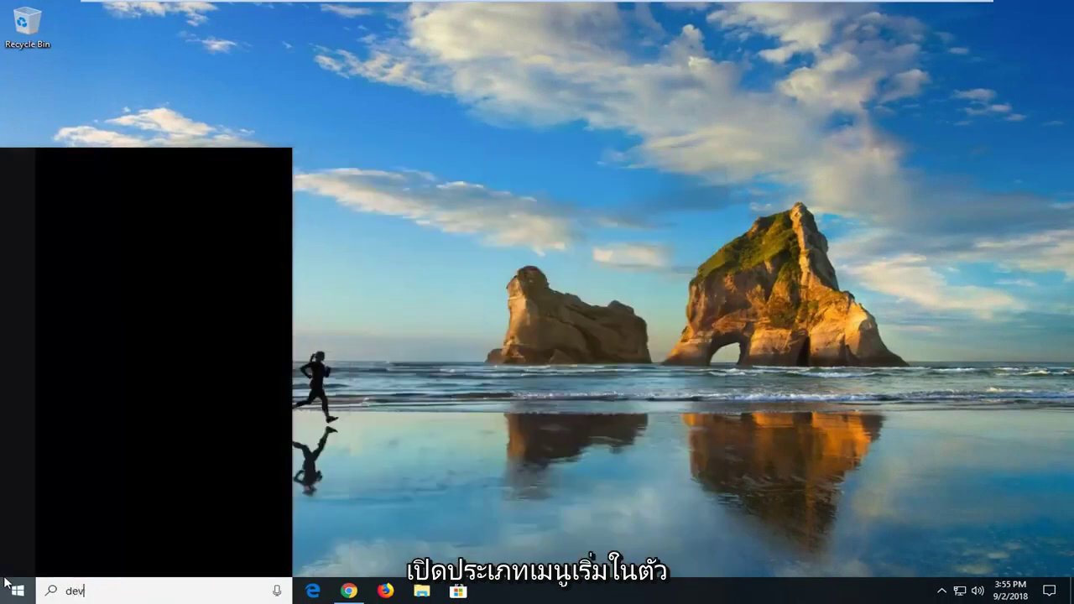
text(ice manager)
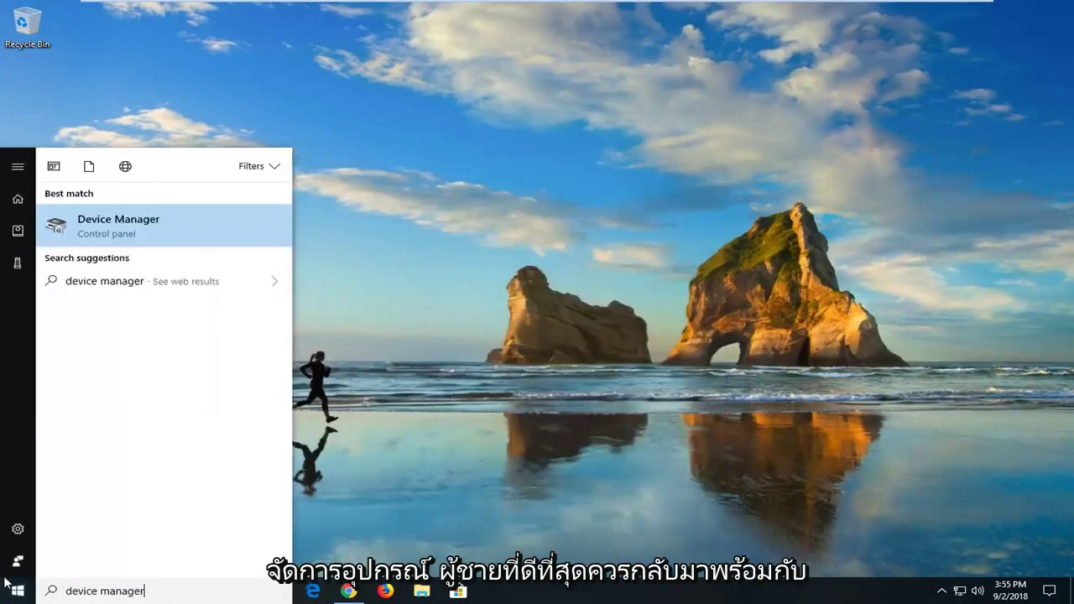
click(111, 232)
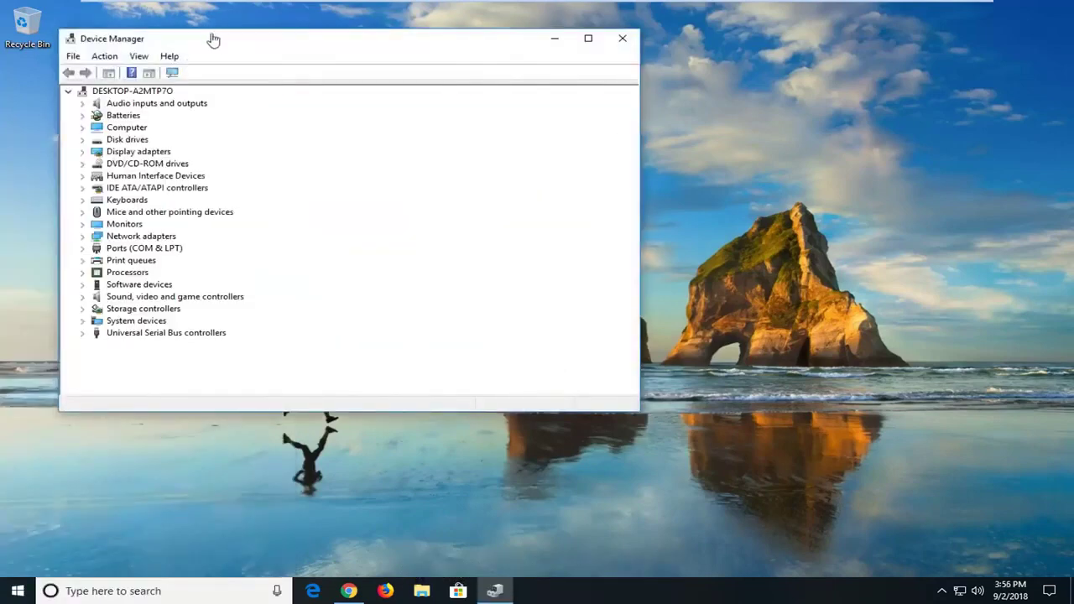
drag(379, 50, 583, 93)
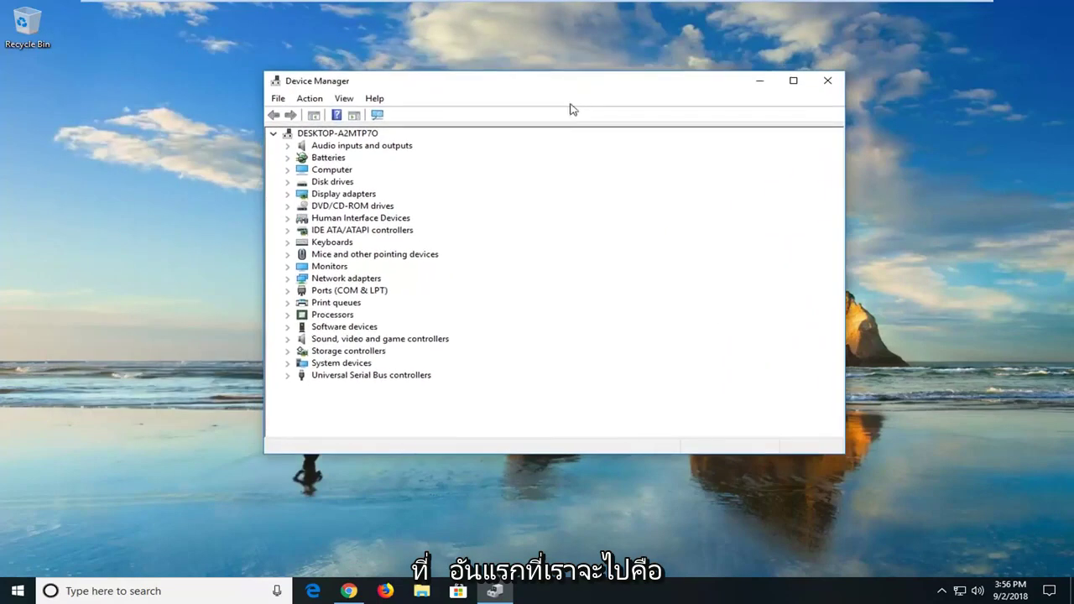
- Check the properties of the VMware Pointing Device under Mice and other pointing devices for power management options
click(287, 255)
click(317, 267)
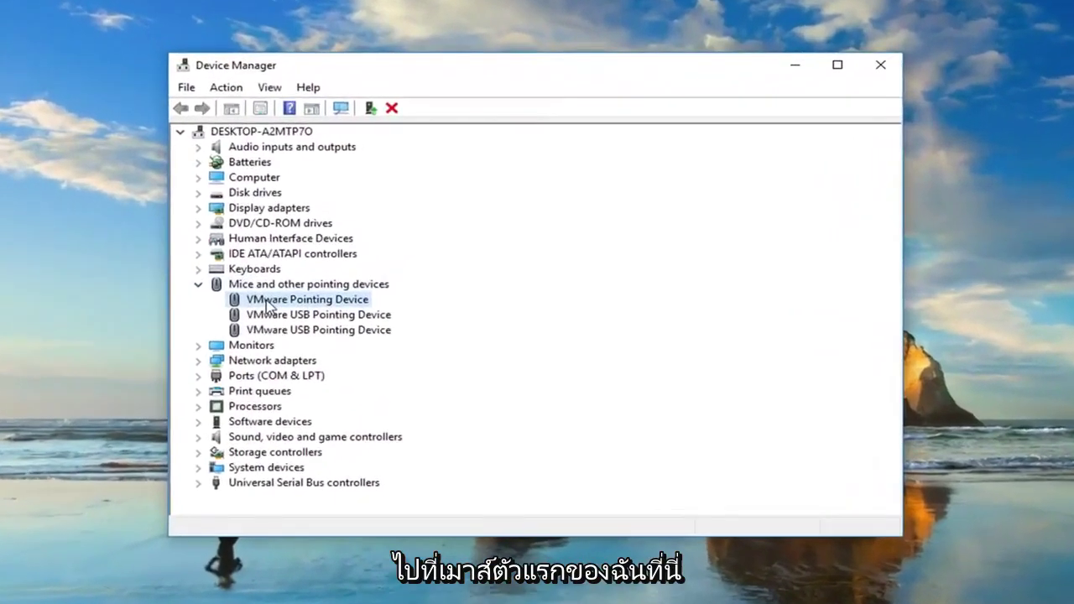
right_click(306, 289)
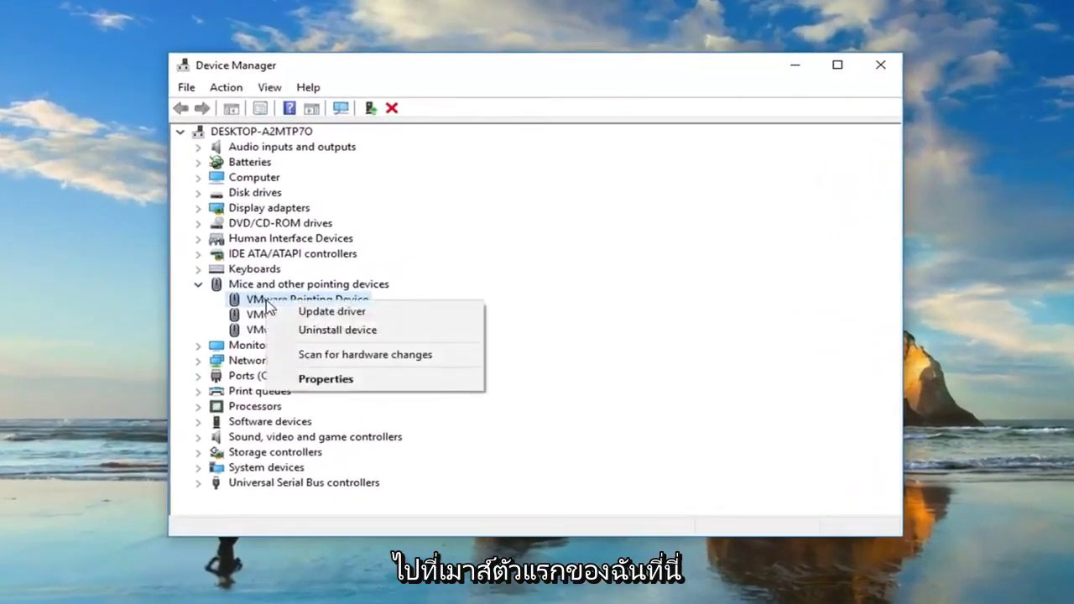
click(320, 382)
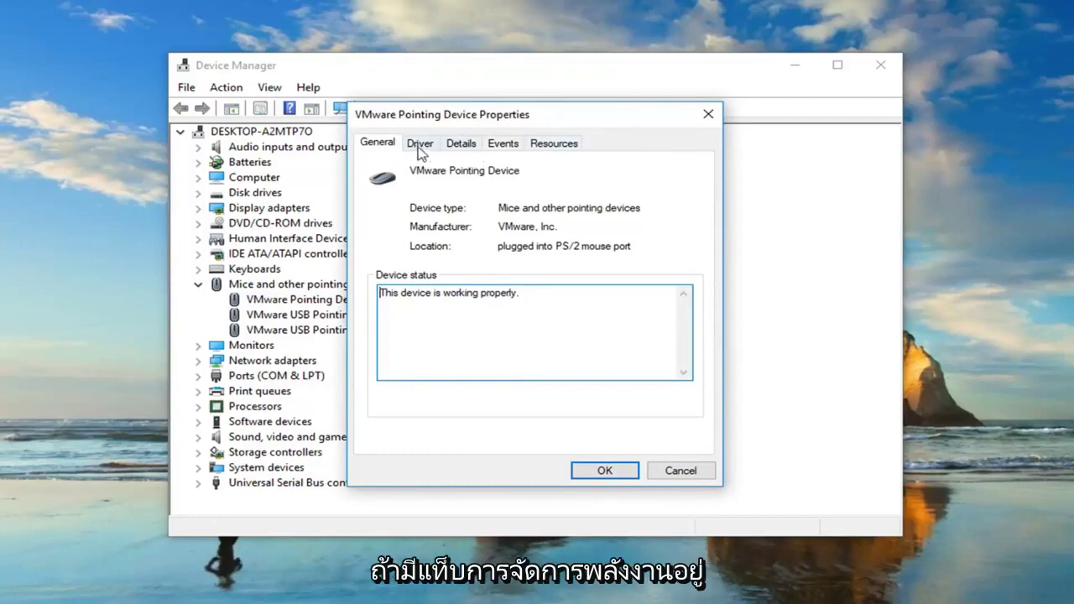
click(556, 143)
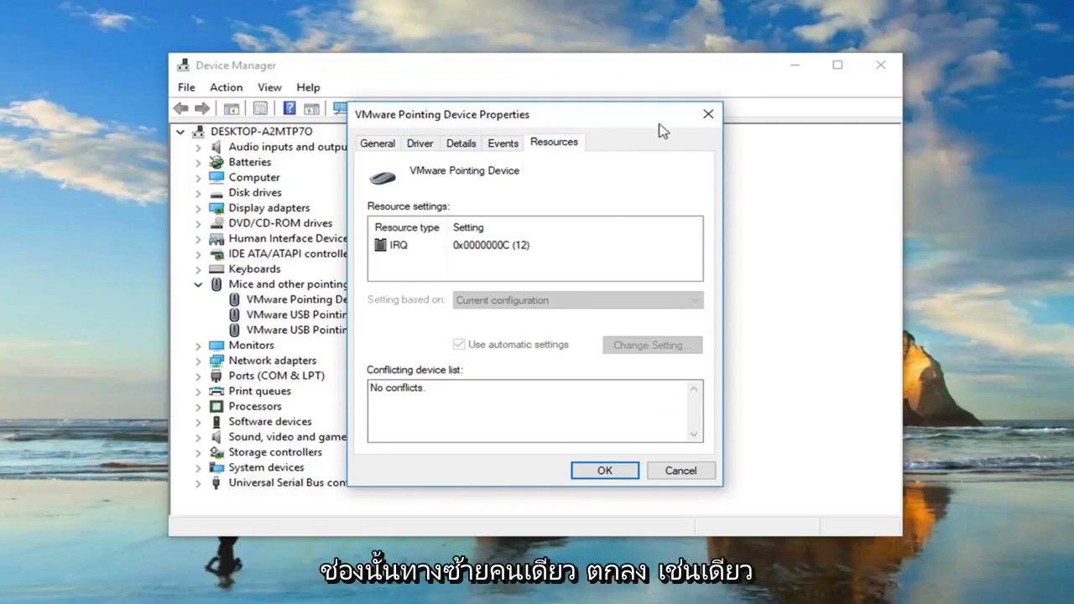
click(707, 114)
- Check the properties of the Standard PS/2 Keyboard for power management options, then close Device Manager
click(198, 269)
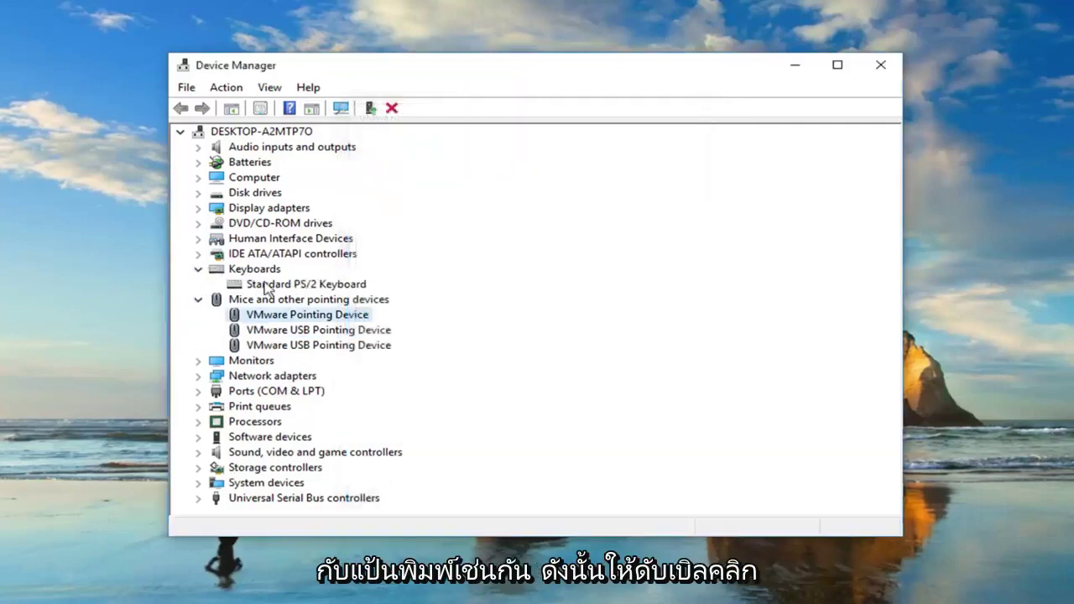
double_click(269, 287)
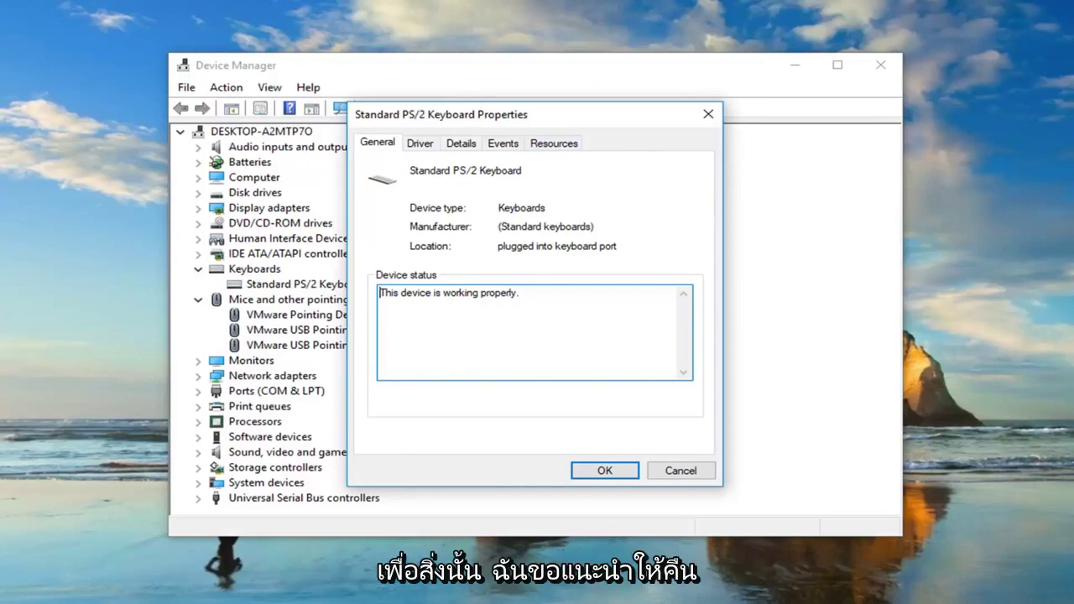
click(707, 115)
click(880, 65)
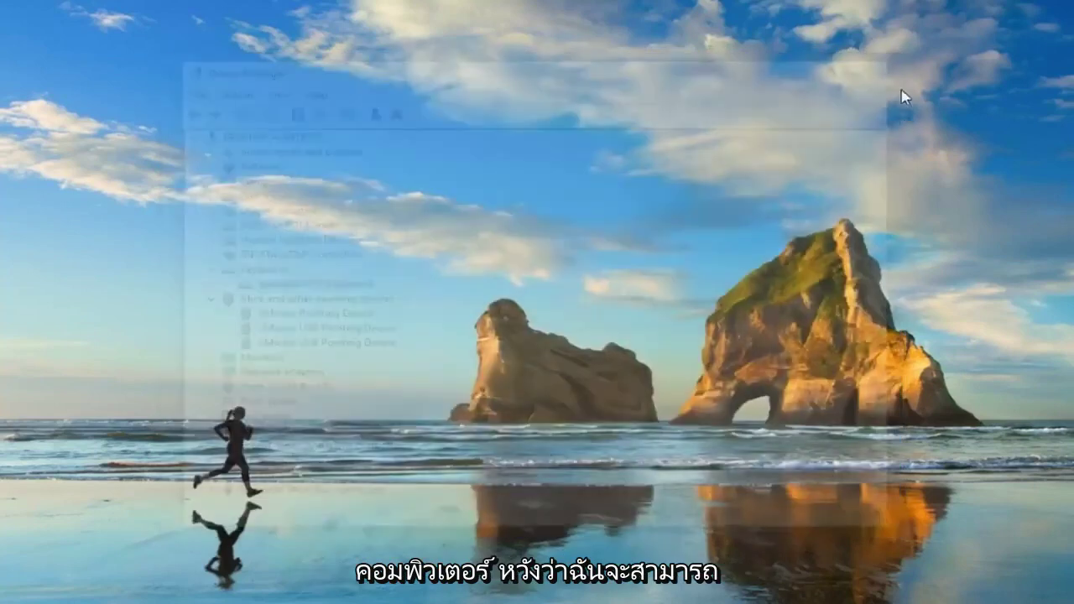